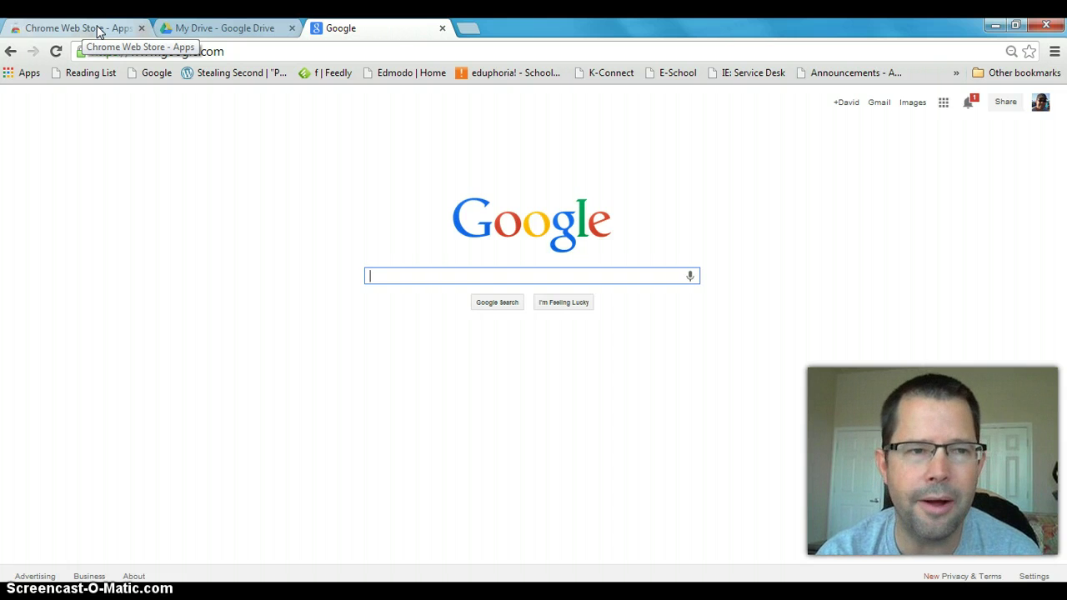
Search the Chrome Web Store for "kaizena" and close the store page.
click(97, 30)
click(102, 132)
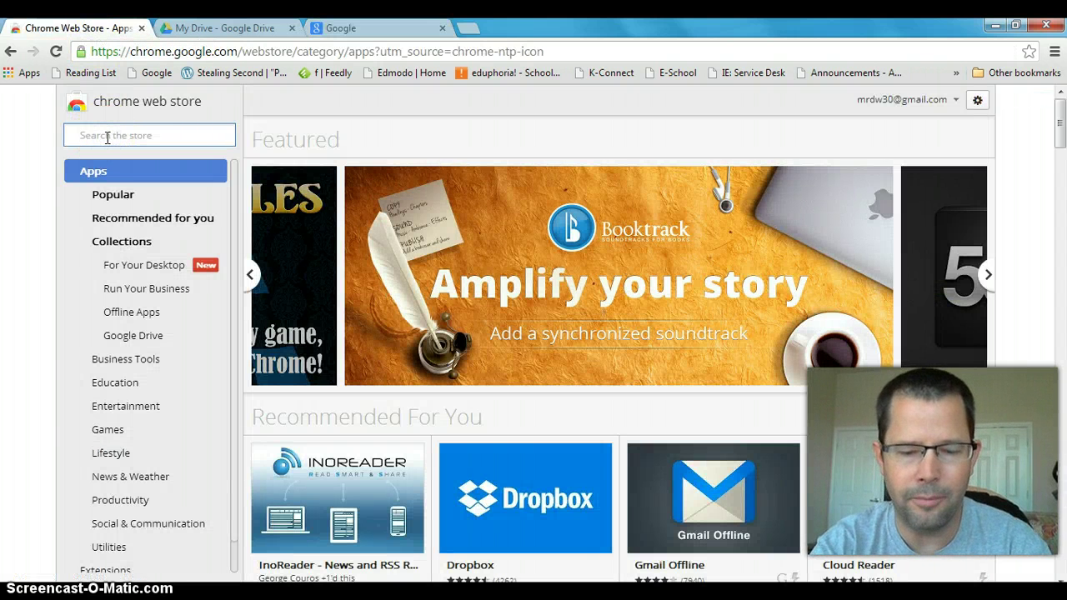
text(kaizena)
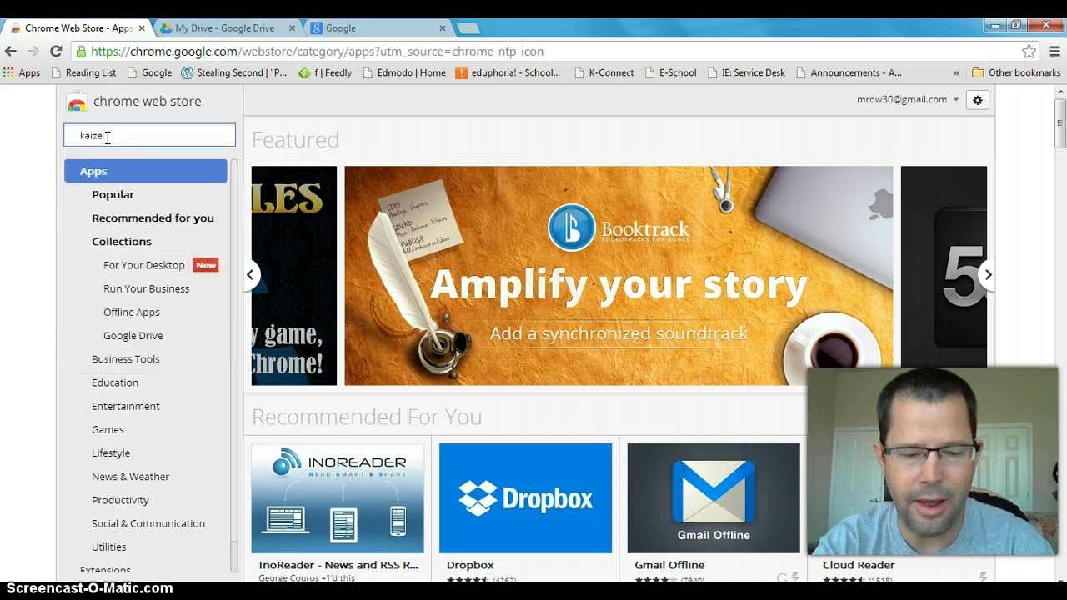
key(Return)
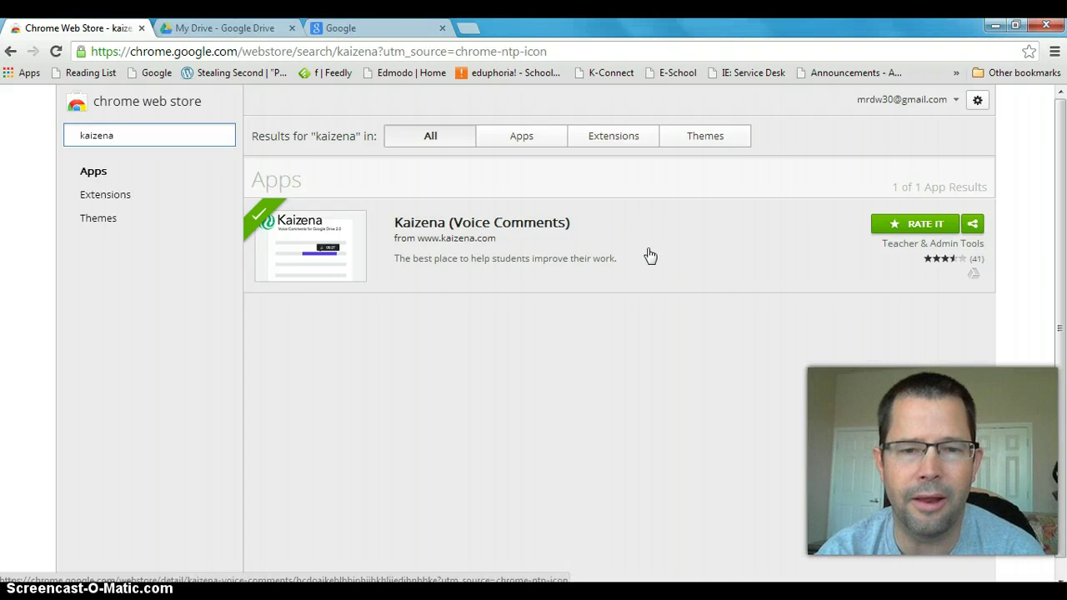
click(142, 28)
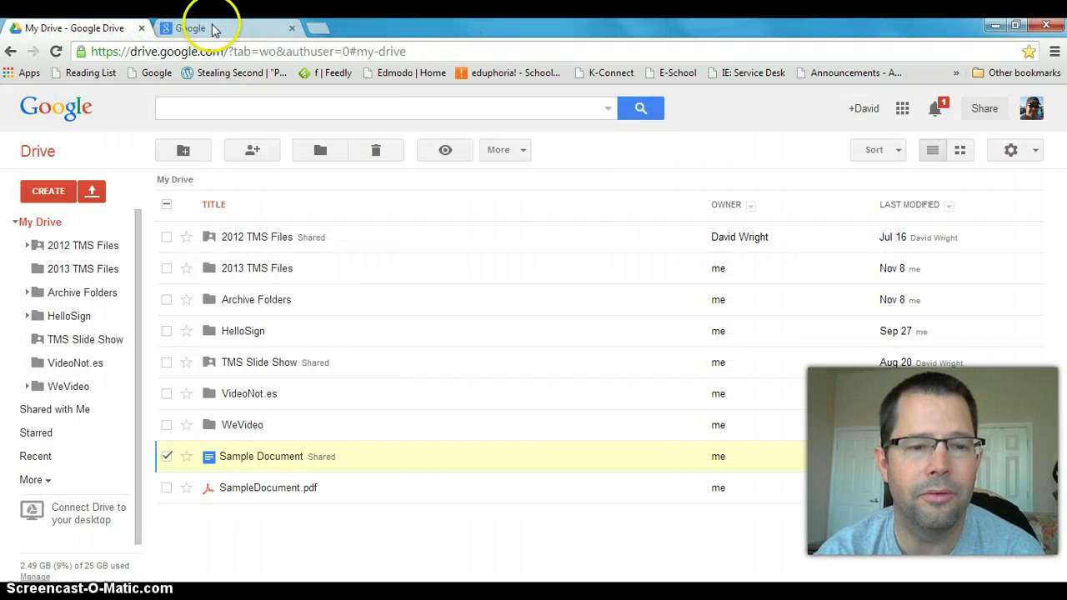
Open Sample Document from My Drive with the Kaizena app.
click(214, 30)
click(99, 29)
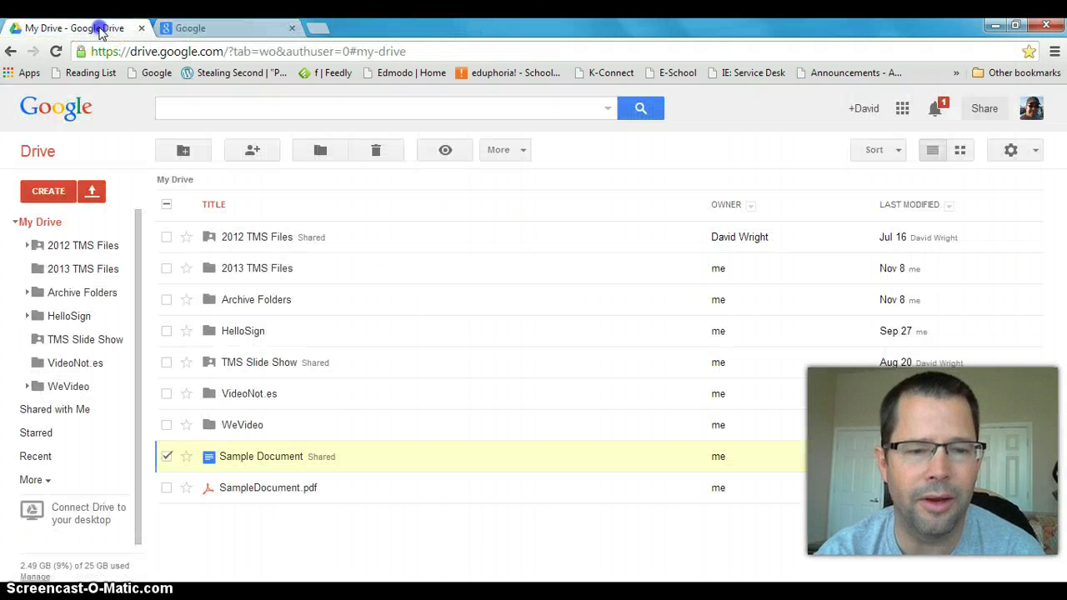
click(248, 458)
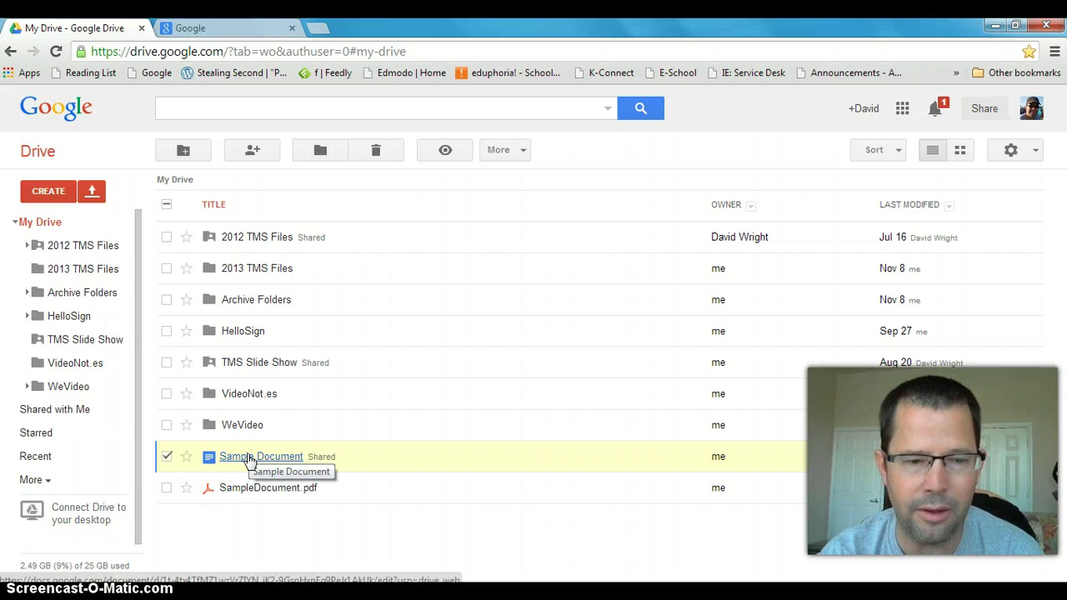
right_click(249, 461)
click(375, 512)
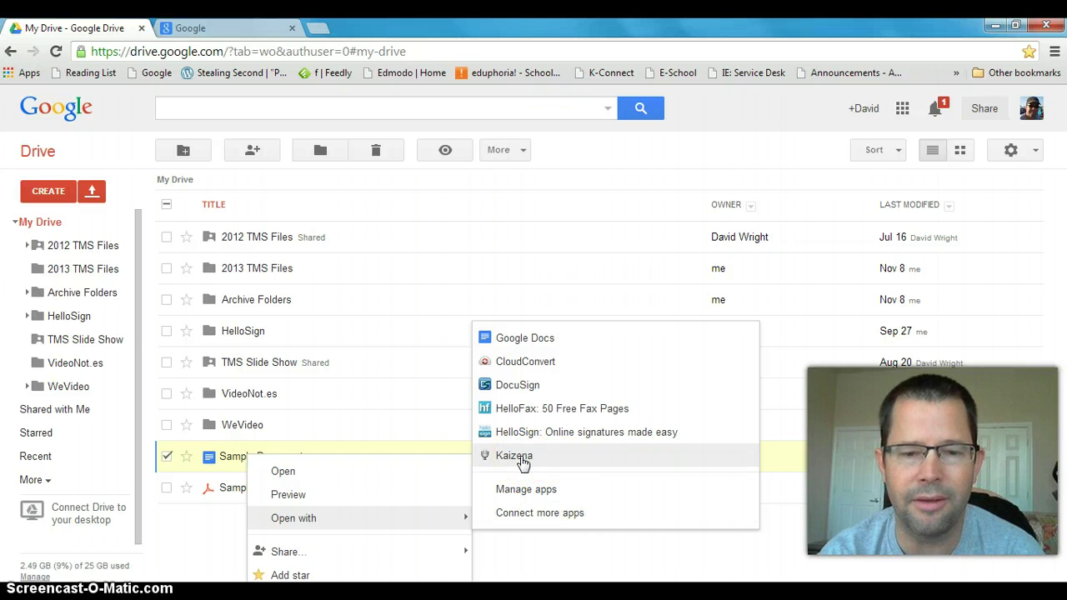
click(514, 456)
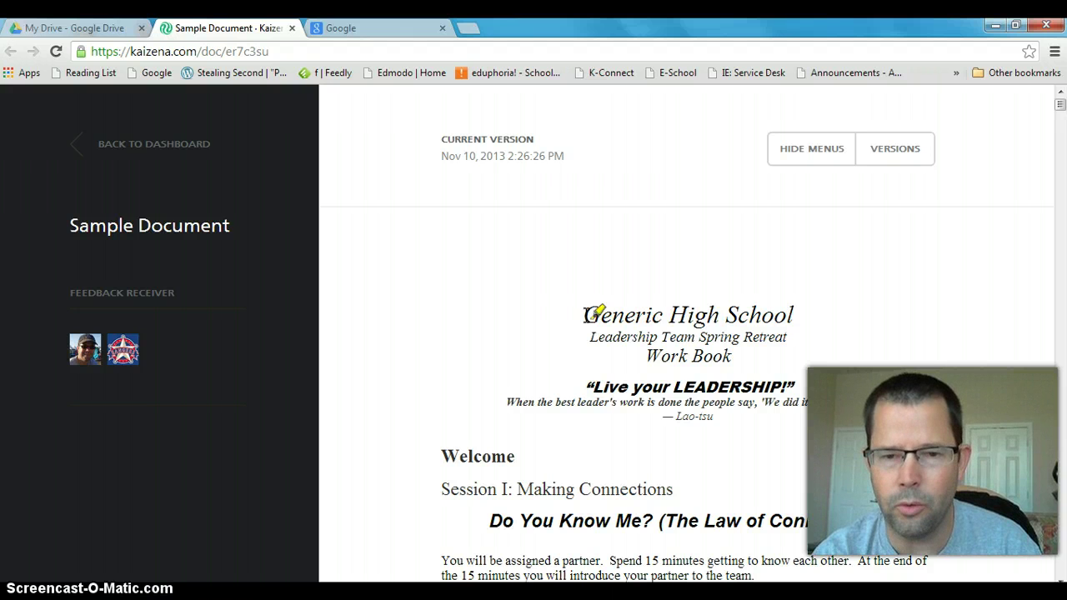
Highlight the title block from "Generic High School" through the Lao-tsu quote and start a voice comment on it.
drag(584, 316, 788, 413)
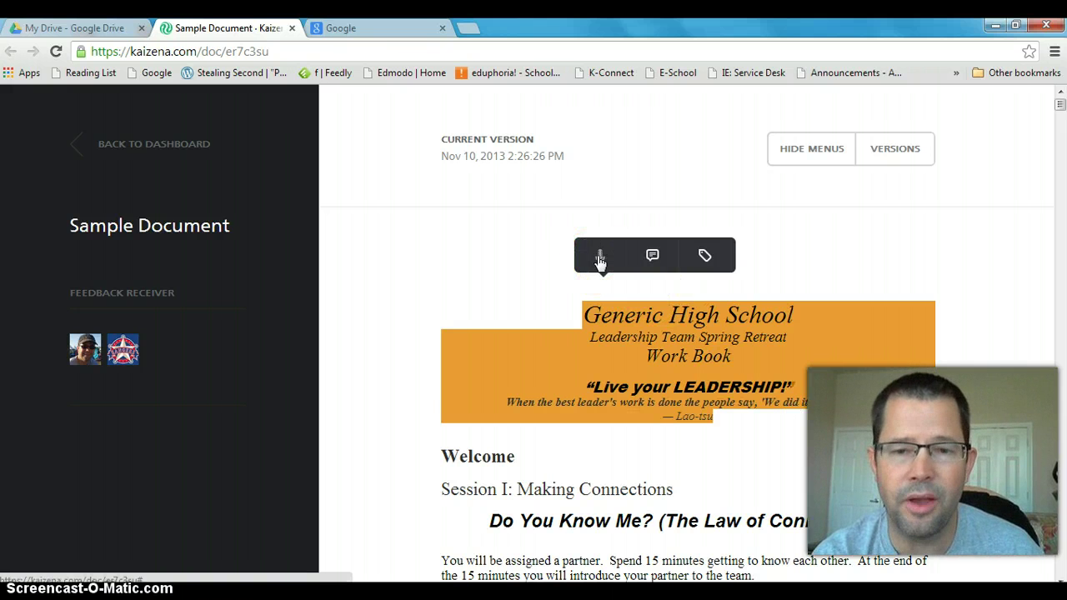
click(599, 260)
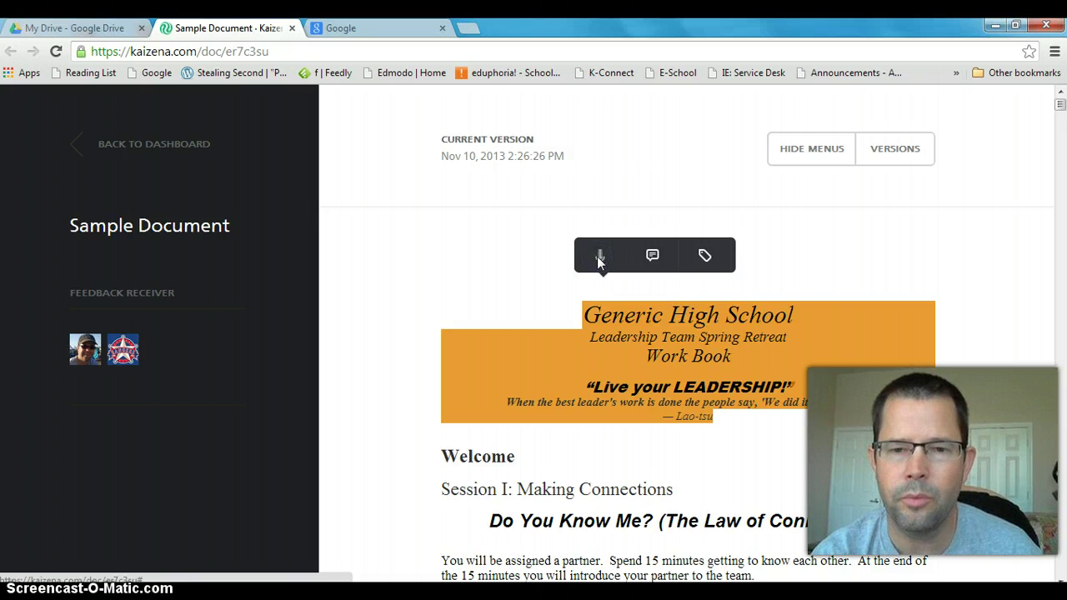
click(567, 291)
Allow Kaizena to use the microphone, remembering the choice in the Flash settings and granting the browser's permission request.
click(531, 343)
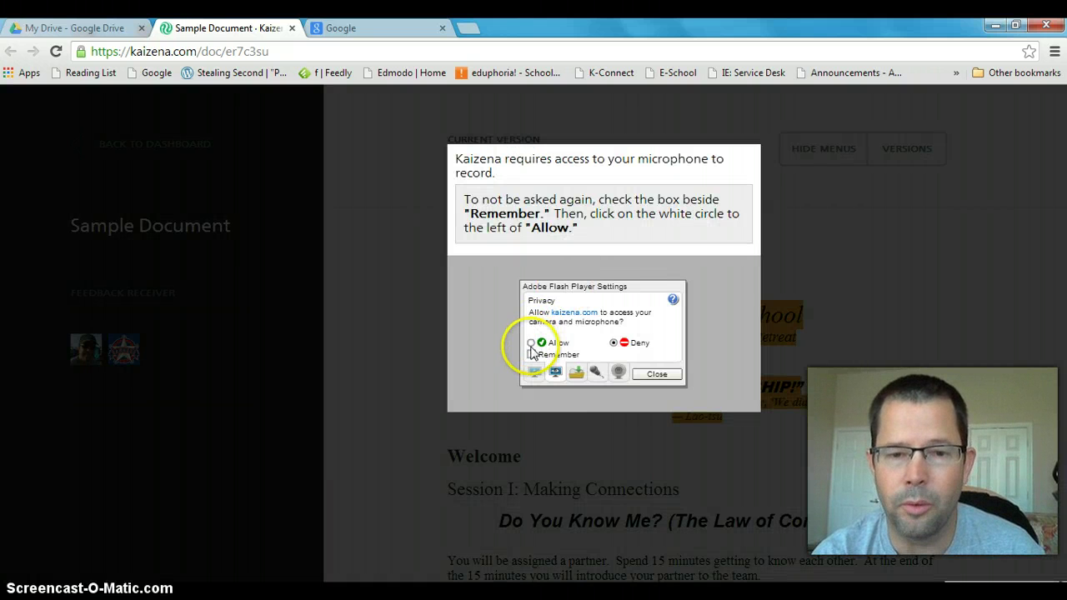
click(531, 384)
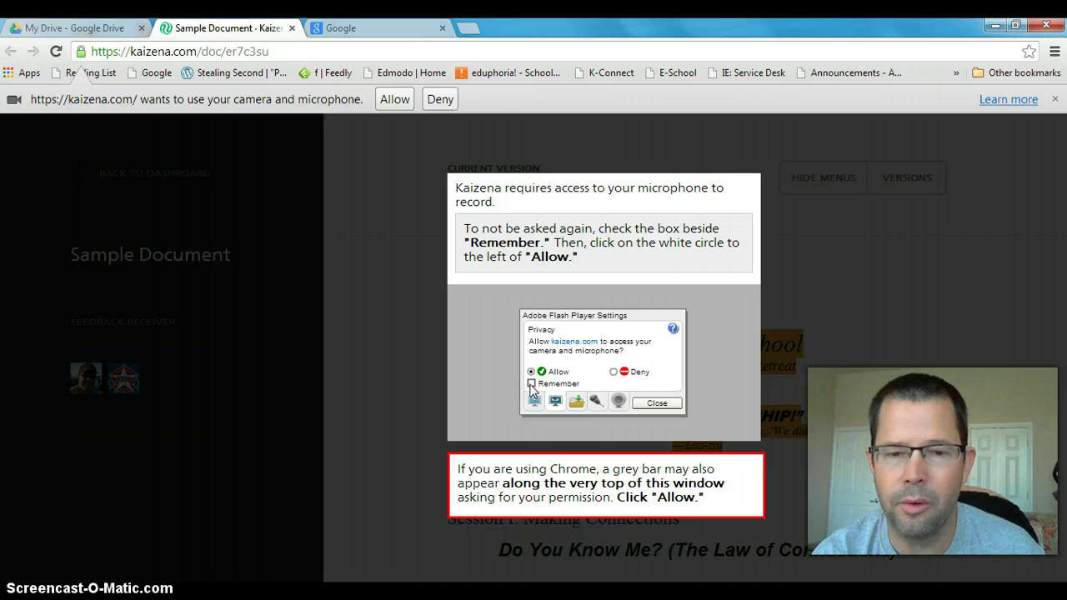
click(649, 406)
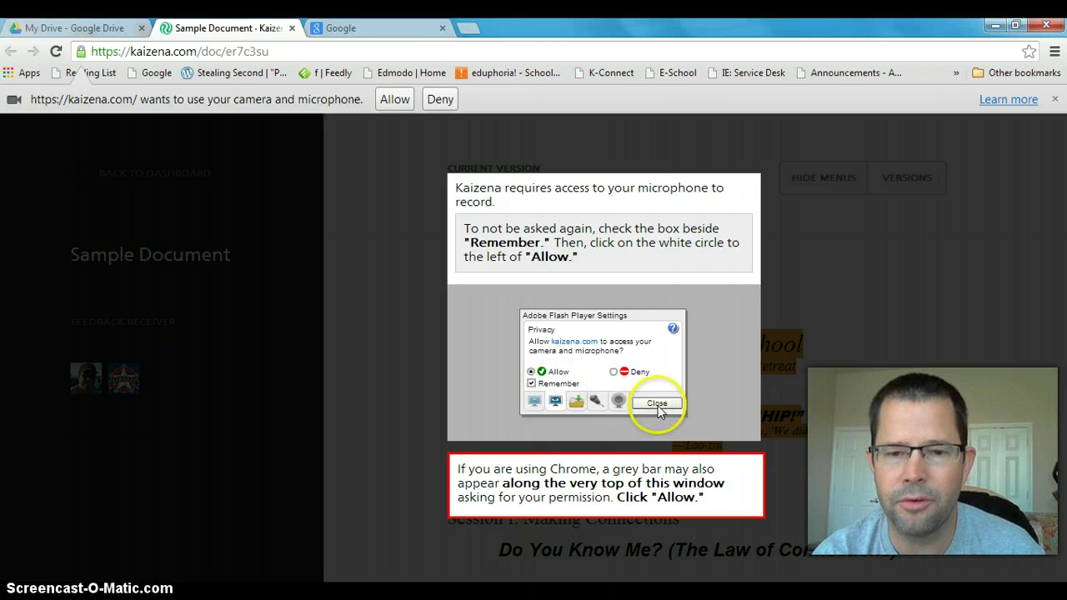
click(657, 407)
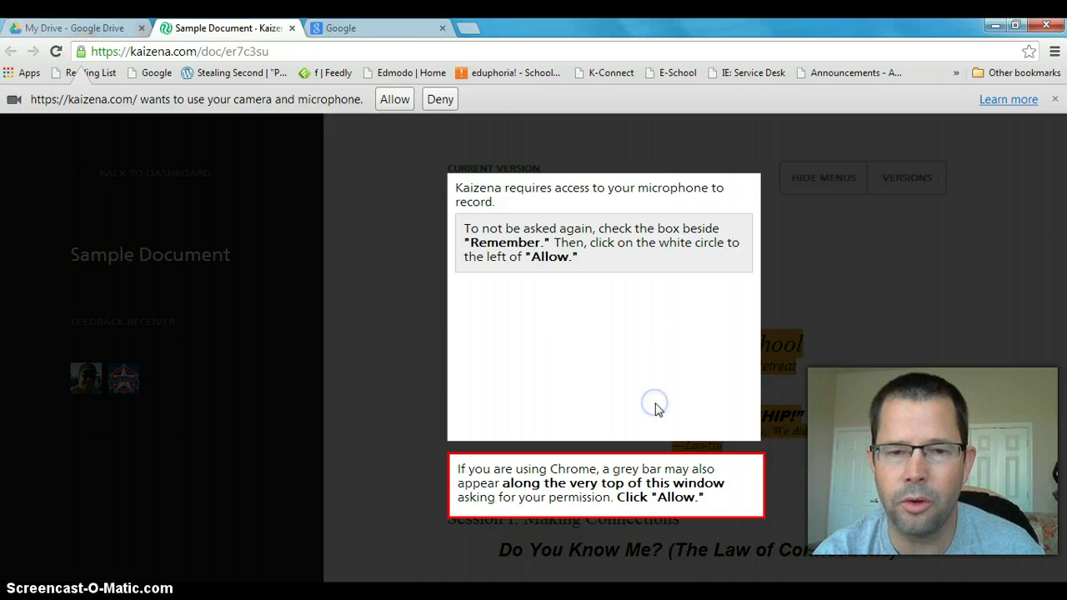
click(395, 100)
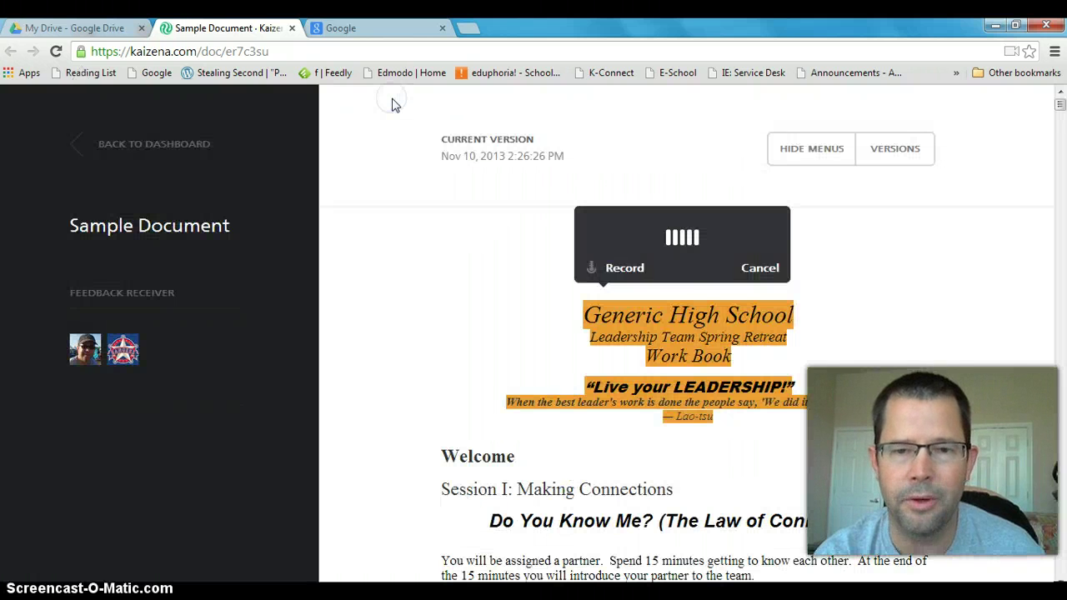
Record a voice comment of about 19 seconds on the highlighted title block.
click(613, 270)
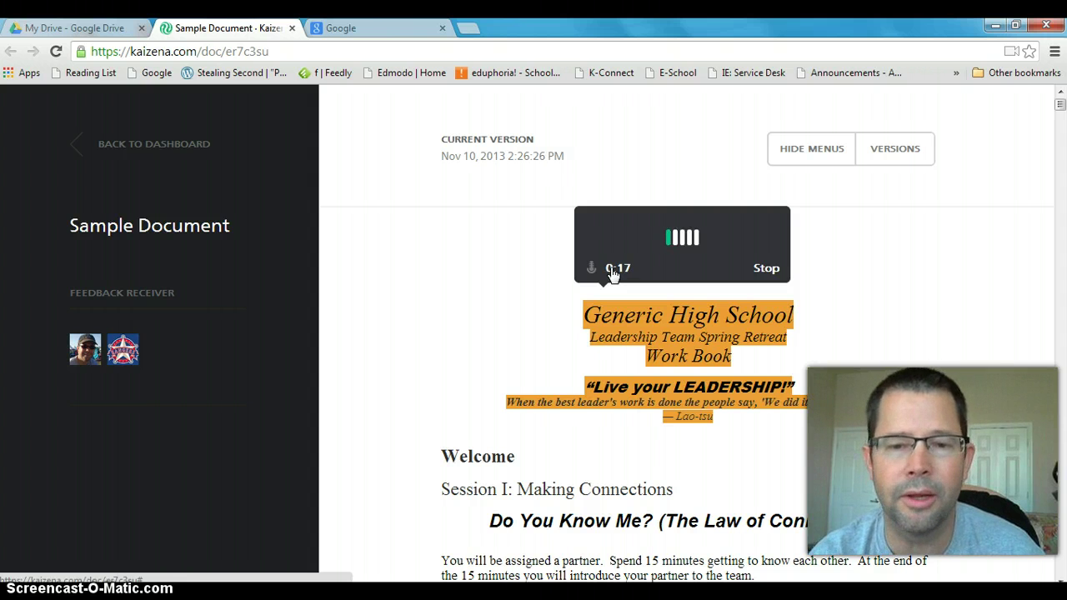
click(767, 269)
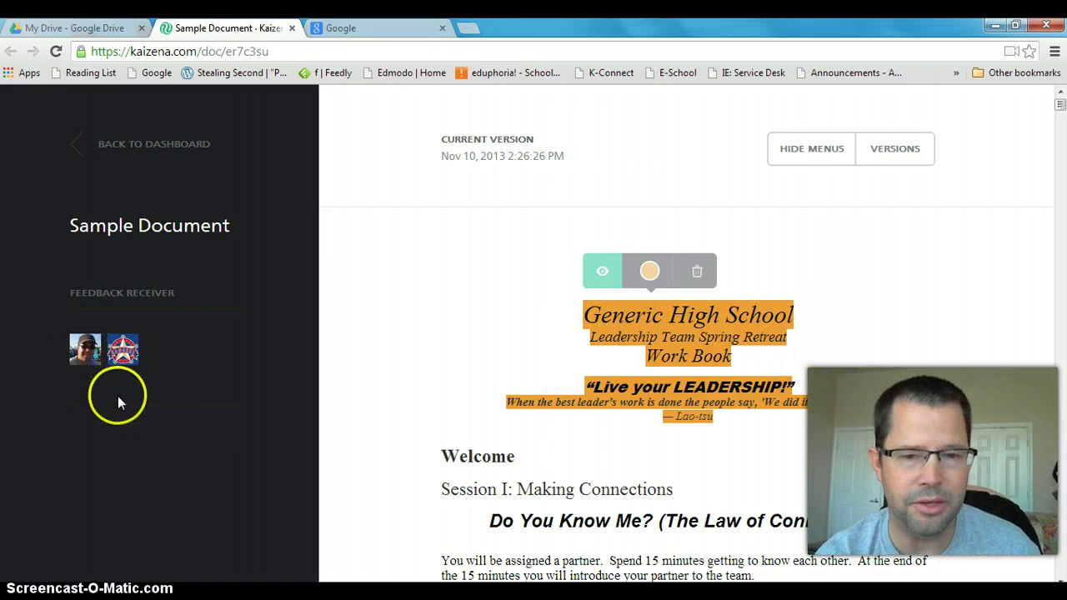
Play back part of the recorded voice comment while adjusting the sound volume, and close the feedback view.
click(603, 275)
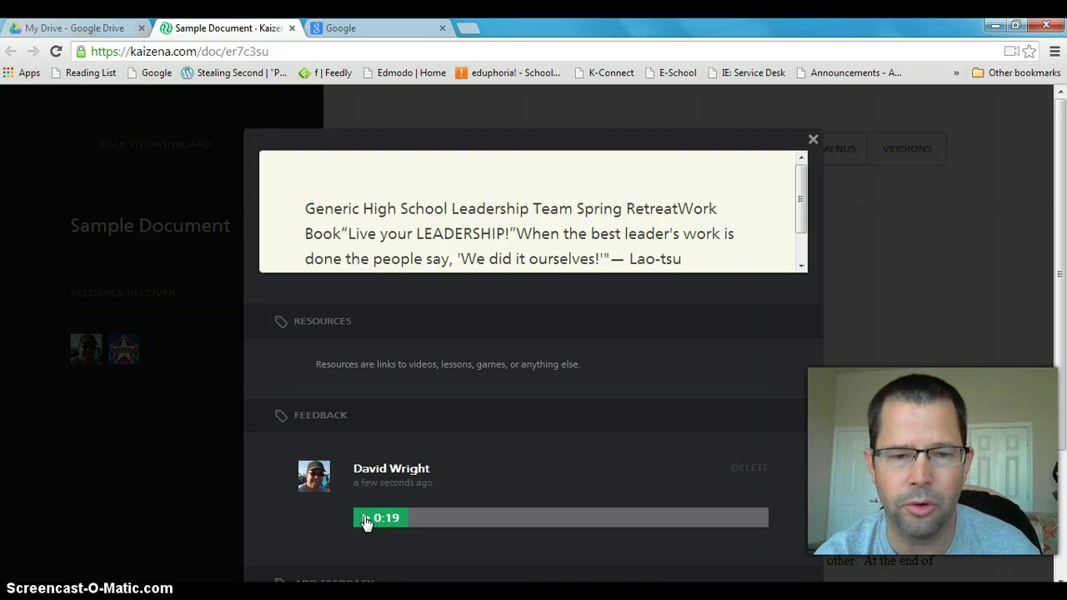
click(366, 518)
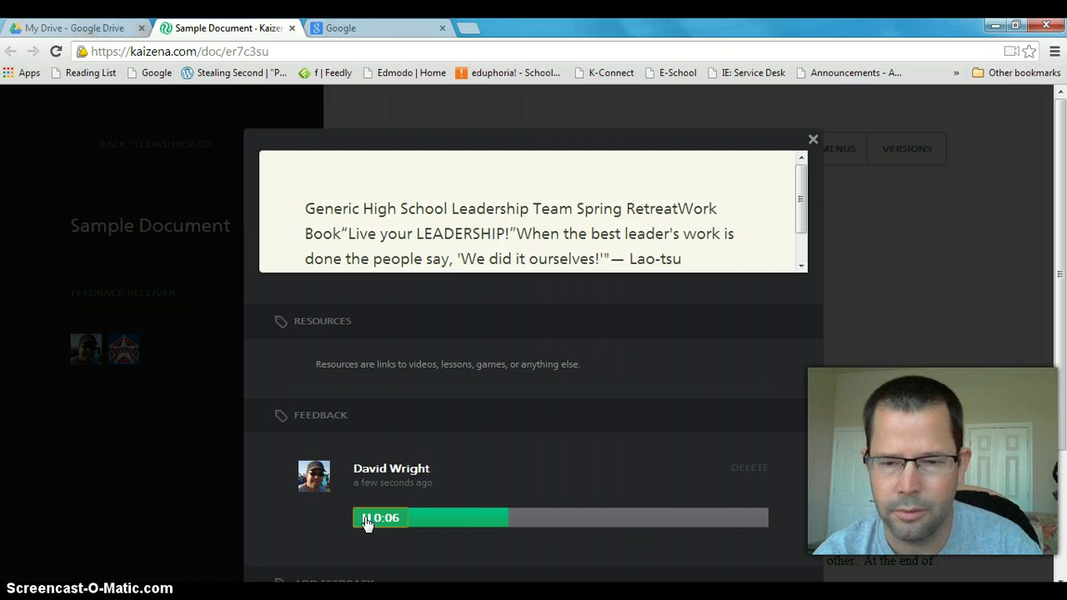
key(XF86AudioRaiseVolume)
key(XF86AudioRaiseVolume)
key(XF86AudioRaiseVolume)
key(XF86AudioRaiseVolume)
key(XF86AudioRaiseVolume)
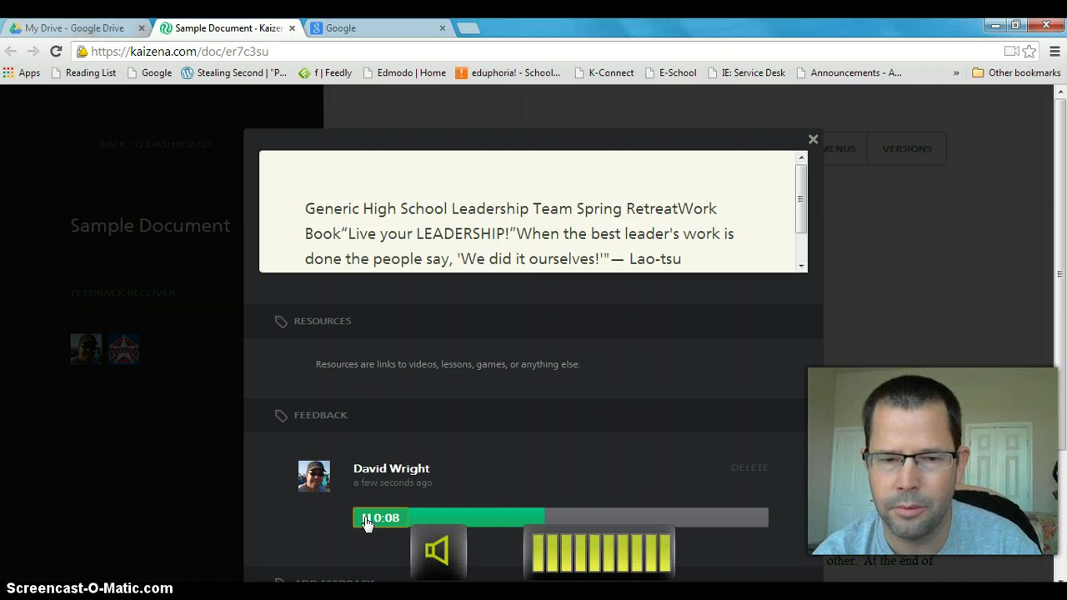
key(XF86AudioLowerVolume)
key(XF86AudioLowerVolume)
key(XF86AudioLowerVolume)
click(367, 522)
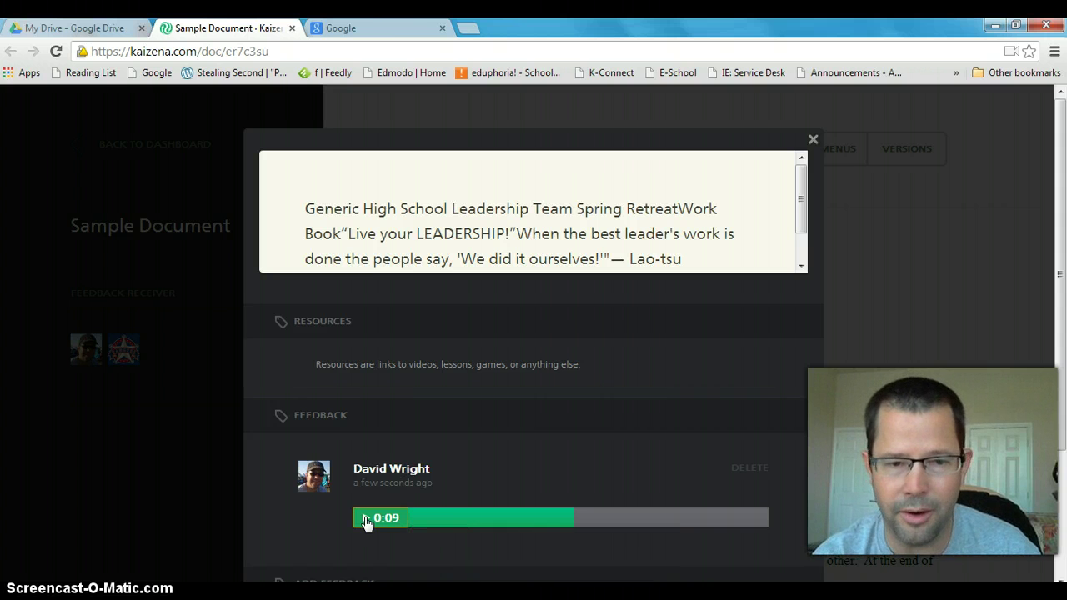
click(368, 527)
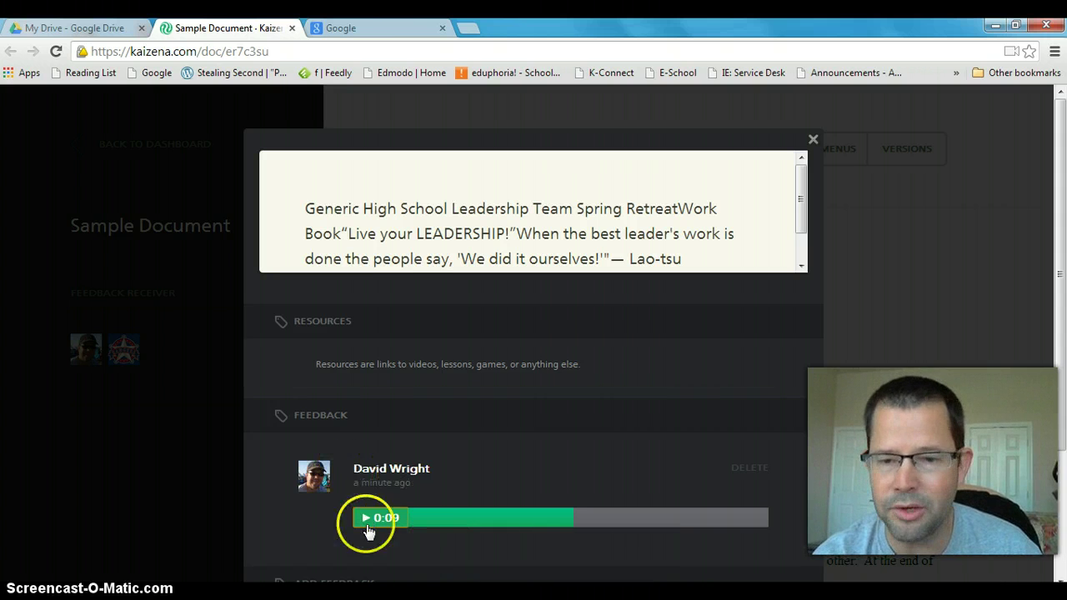
click(155, 456)
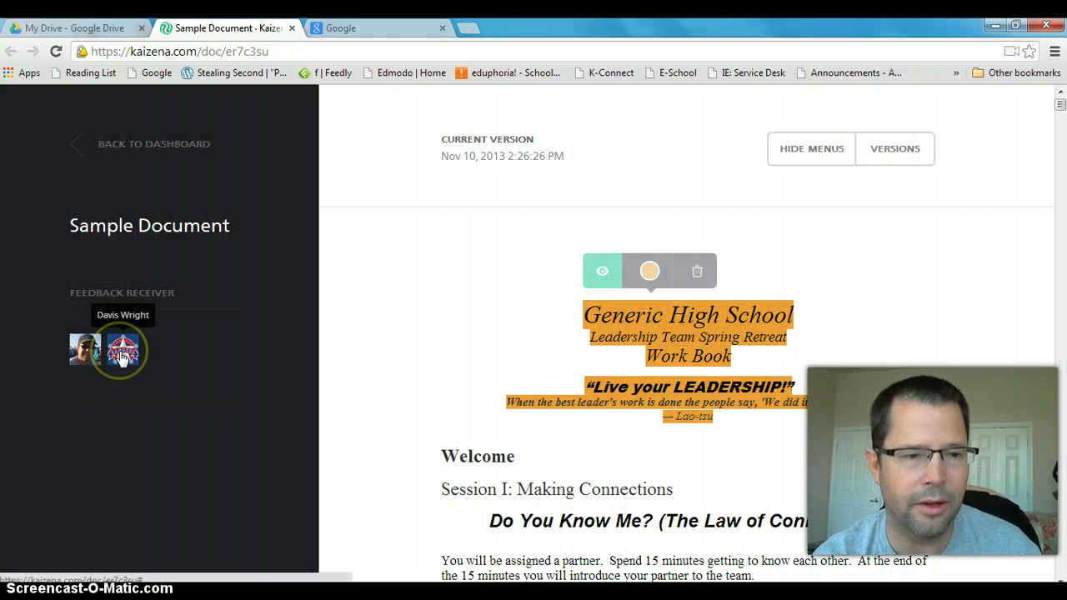
Send the feedback to the first listed receiver by adding its link as a comment in the Google Doc.
click(88, 352)
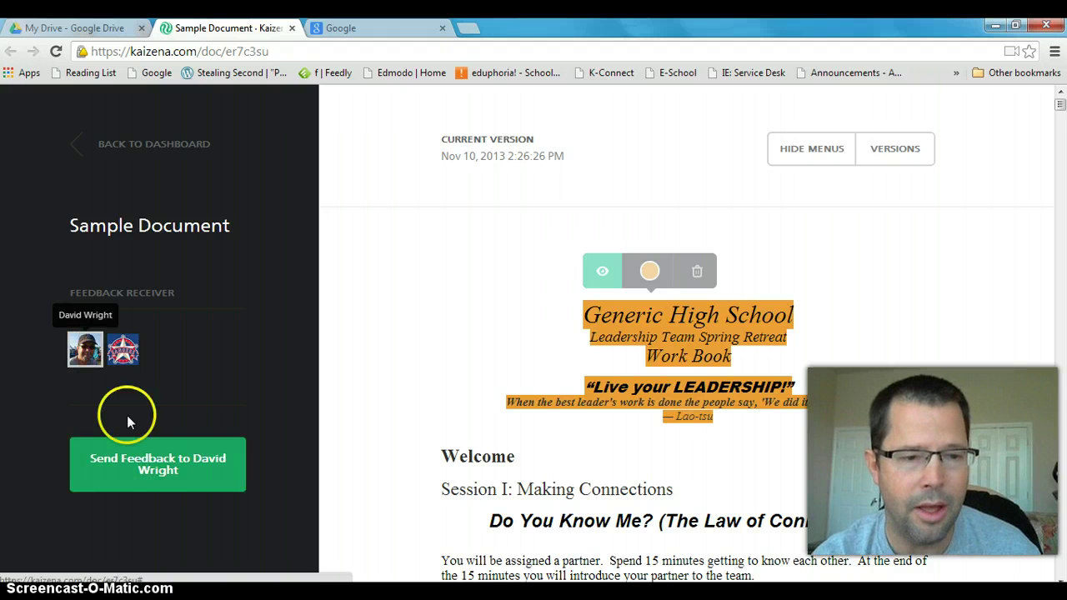
click(158, 461)
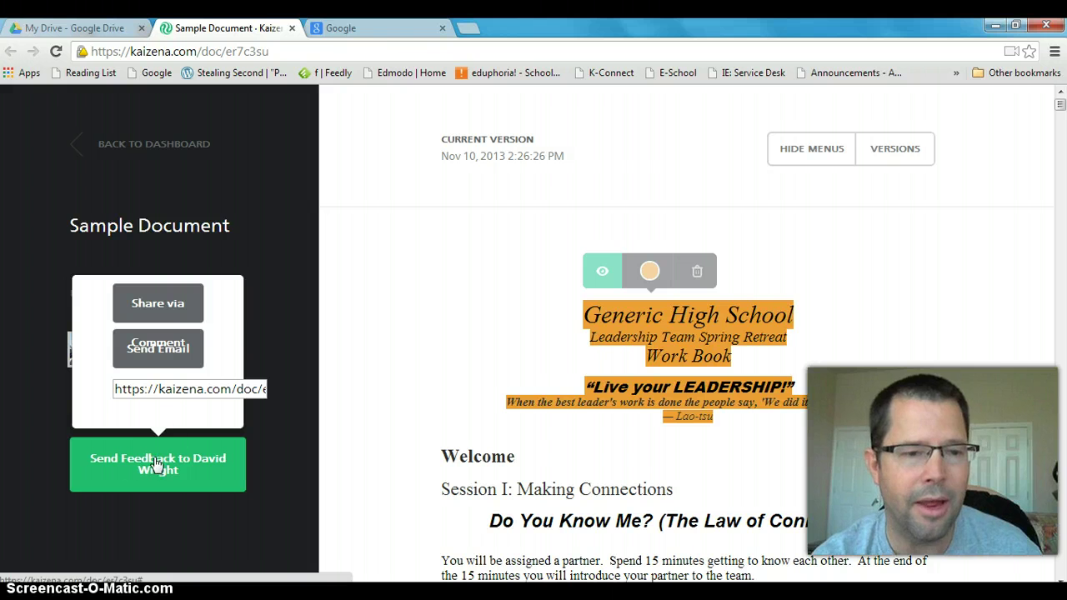
click(144, 422)
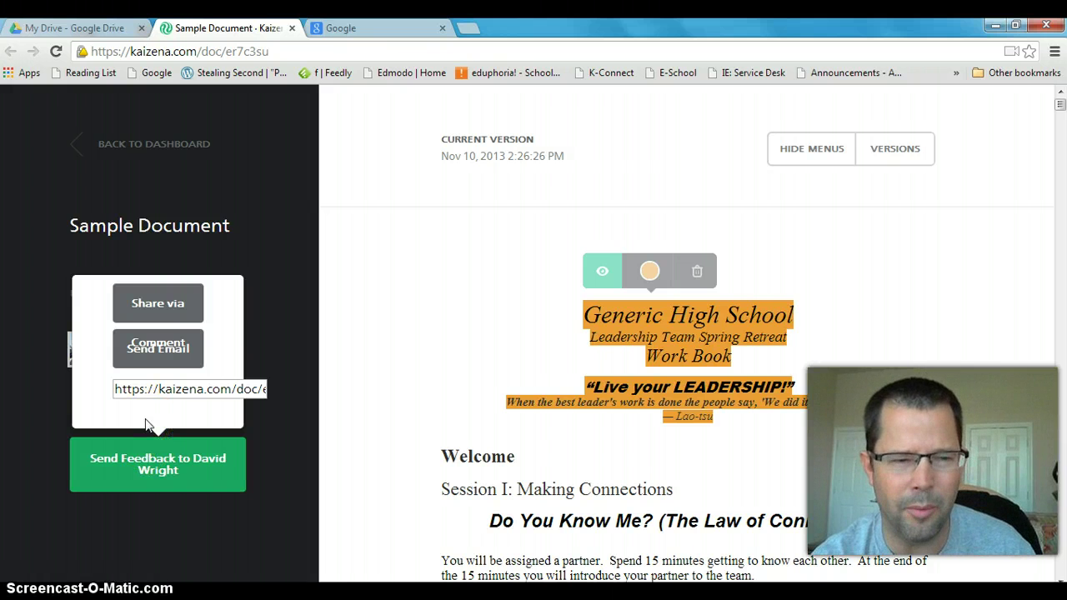
click(157, 385)
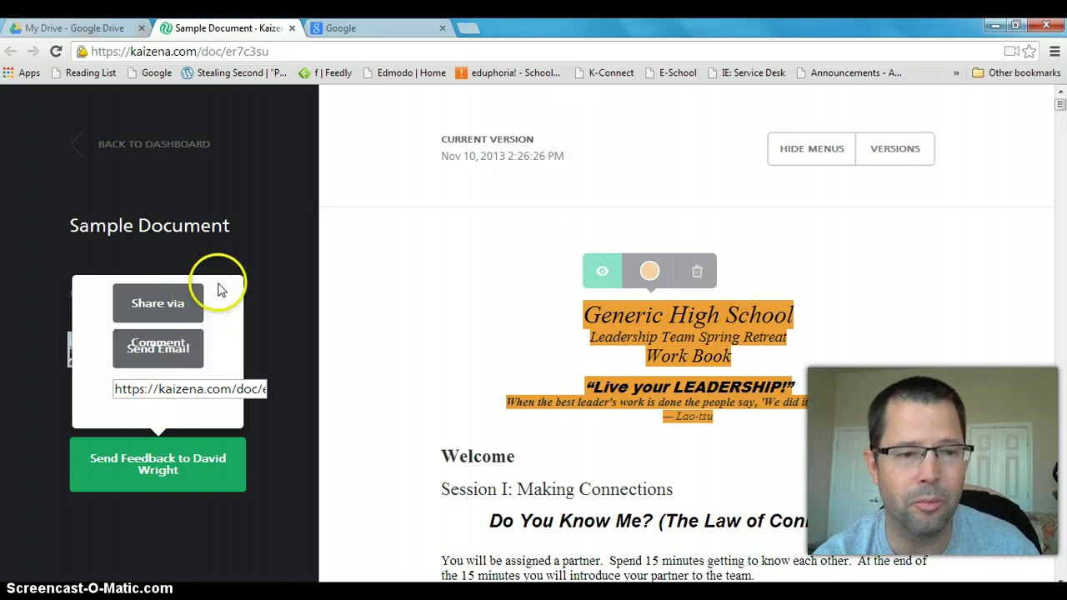
click(157, 306)
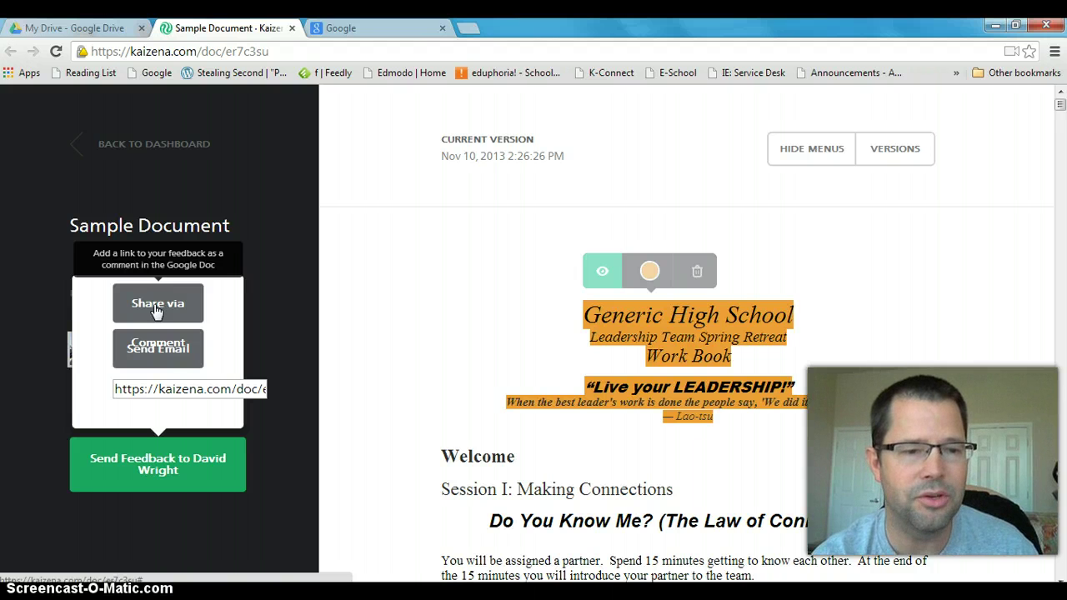
click(157, 307)
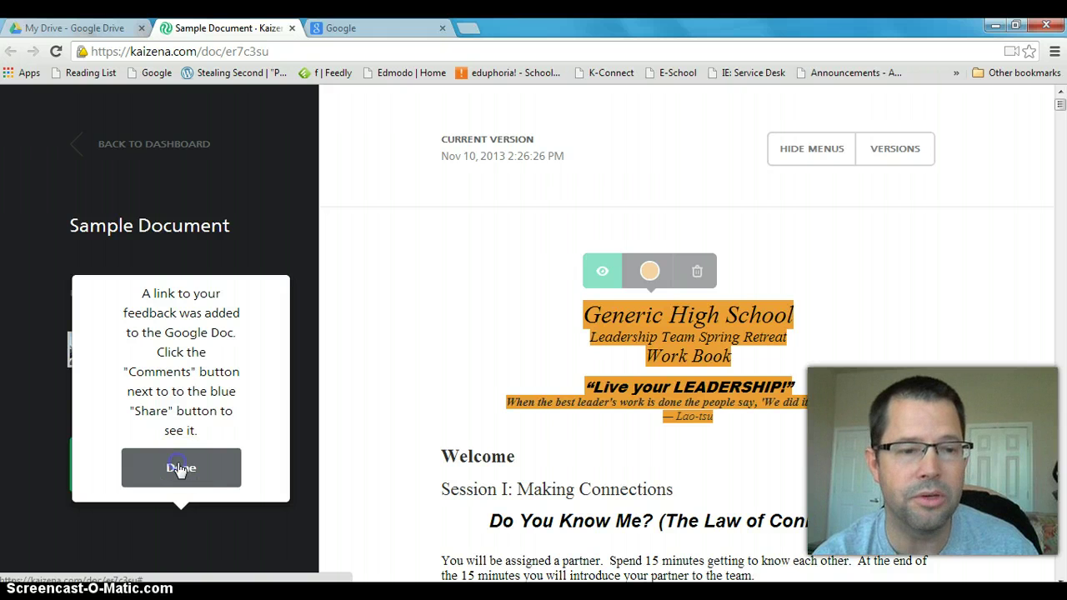
click(181, 468)
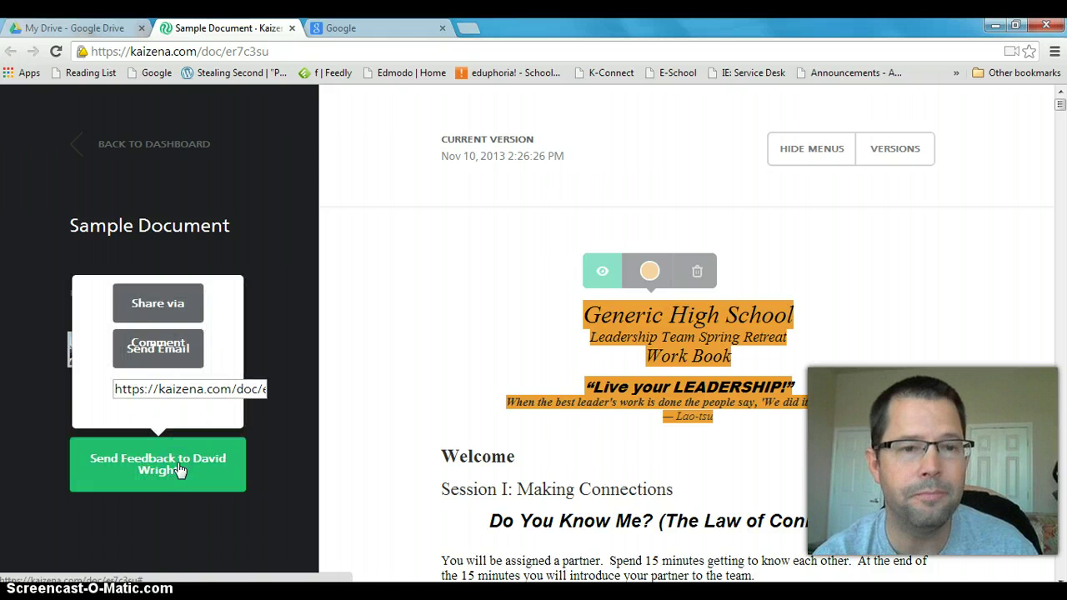
Close the Kaizena page, open Sample Document from My Drive in Google Docs and show its comments.
click(292, 30)
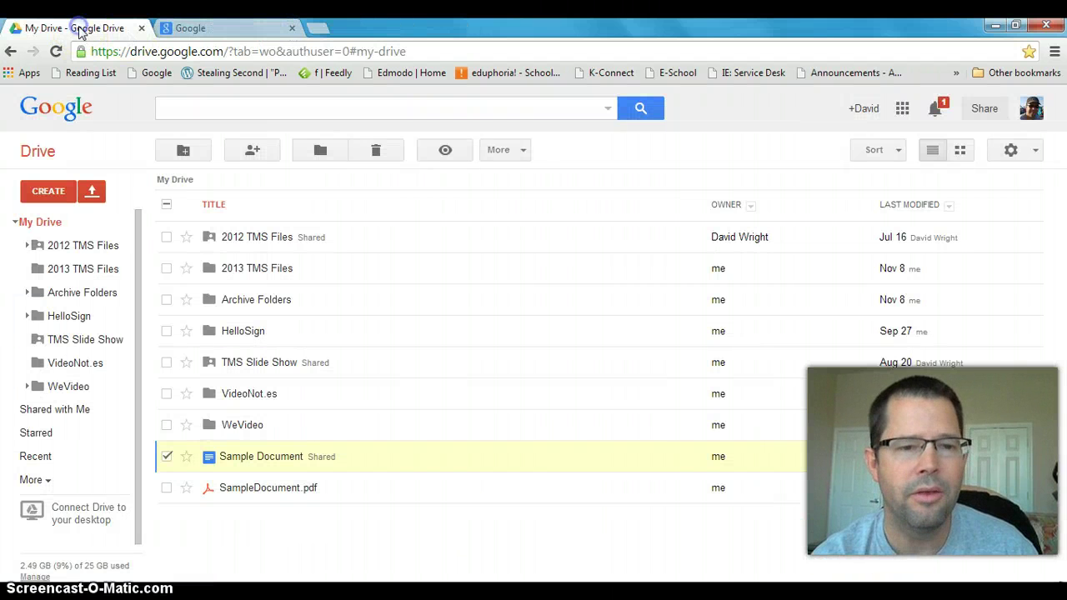
click(250, 457)
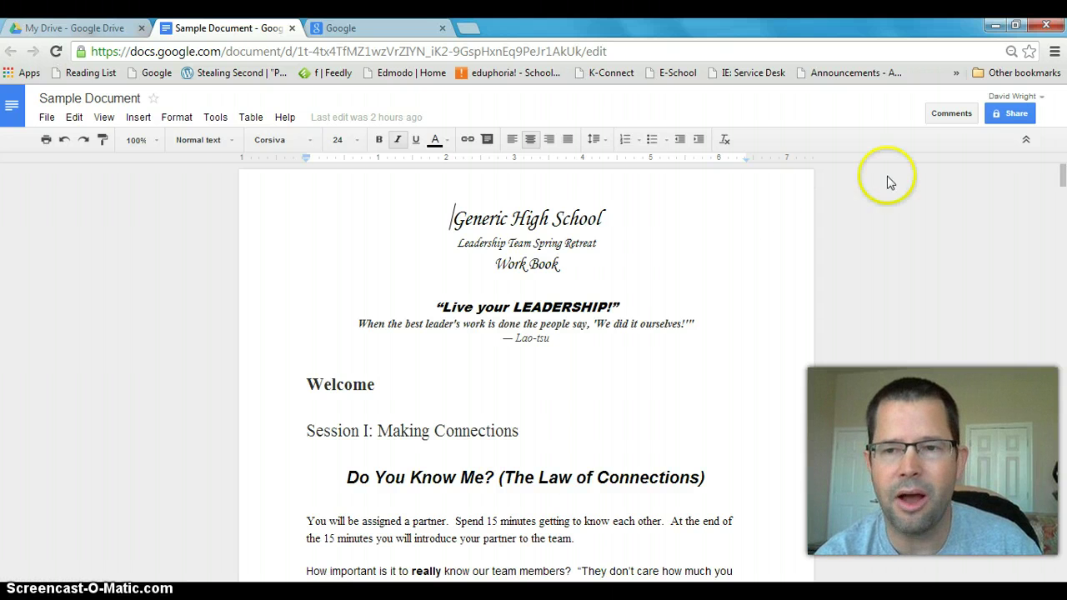
click(947, 116)
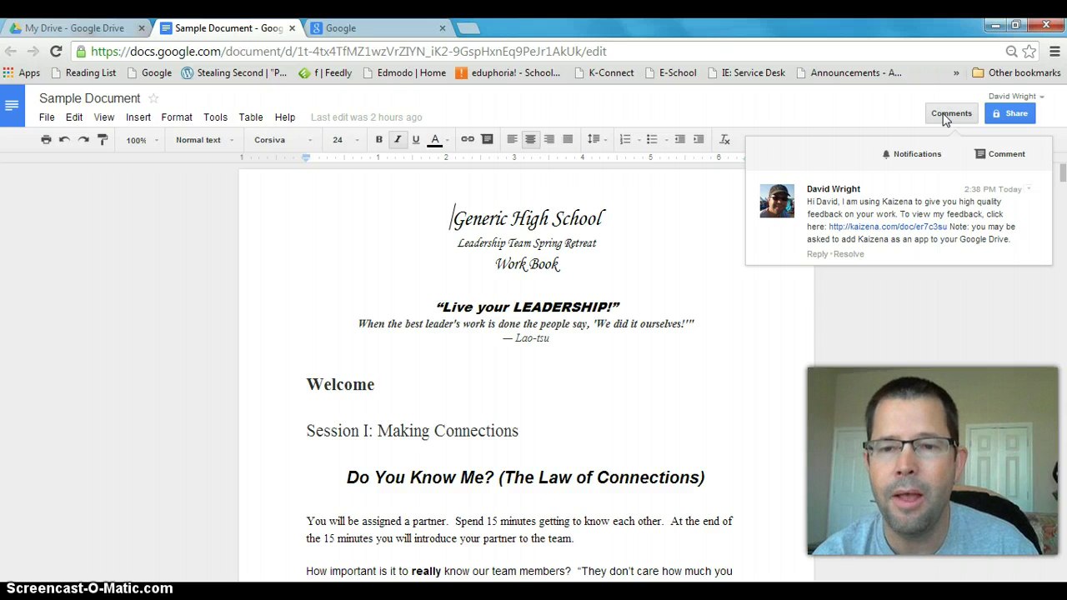
Follow the Kaizena link in the document comment, view the title block's voice feedback and close it.
click(870, 232)
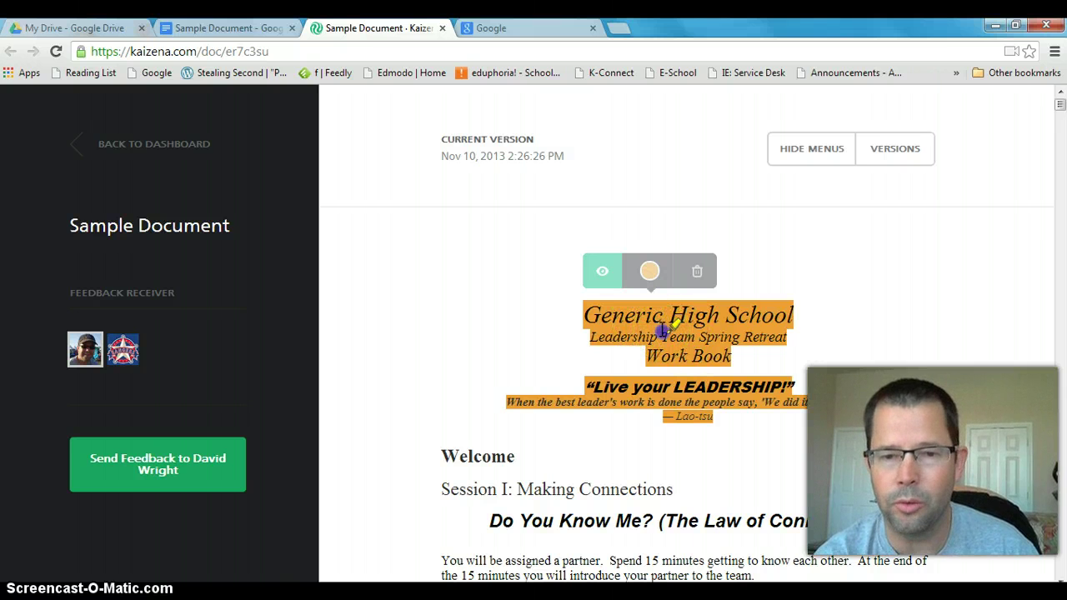
click(604, 279)
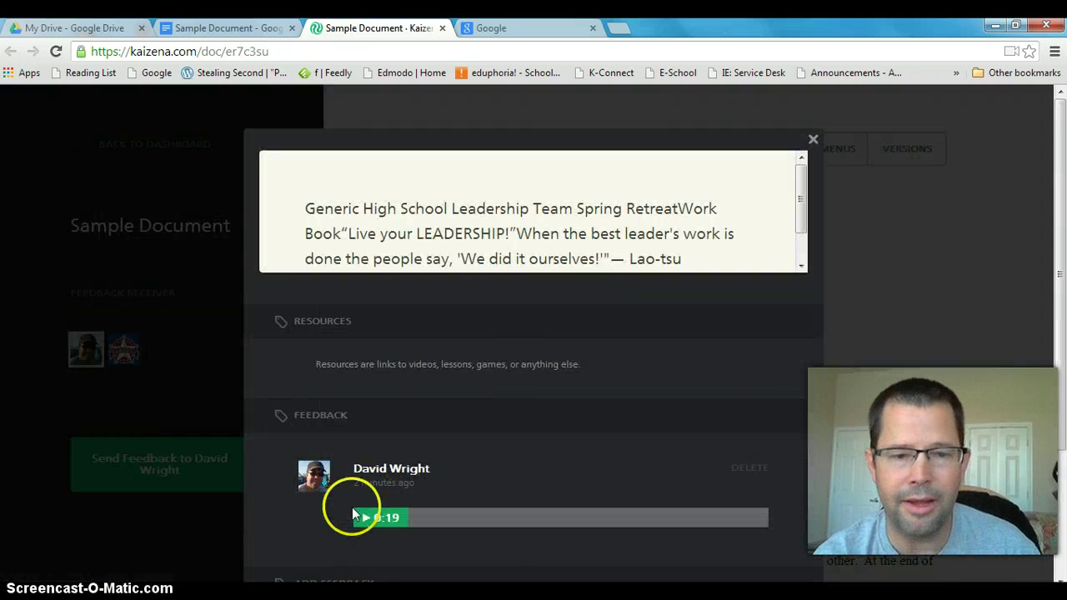
click(813, 139)
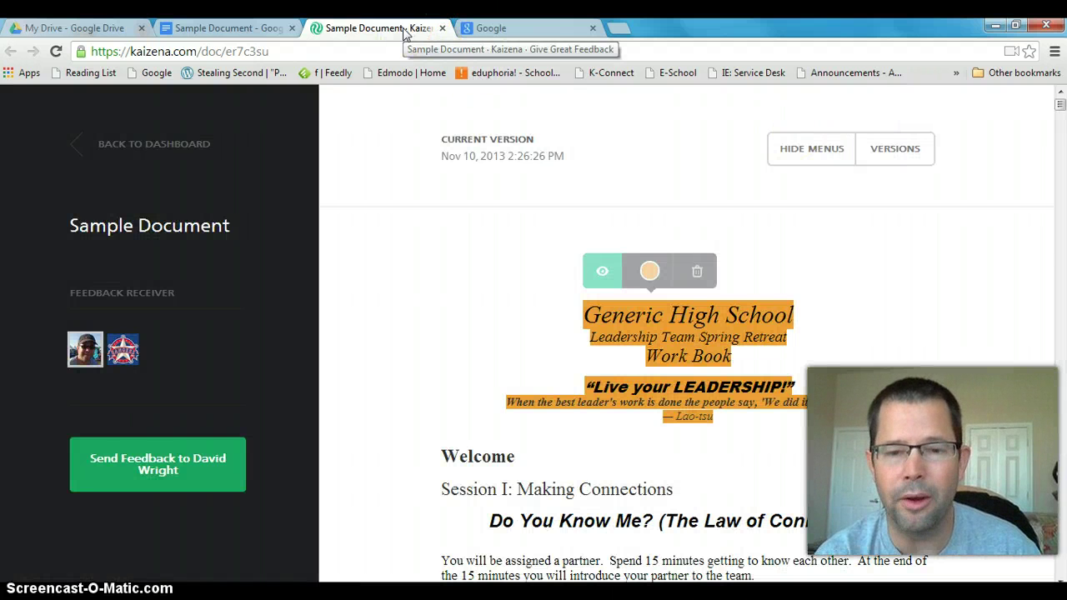